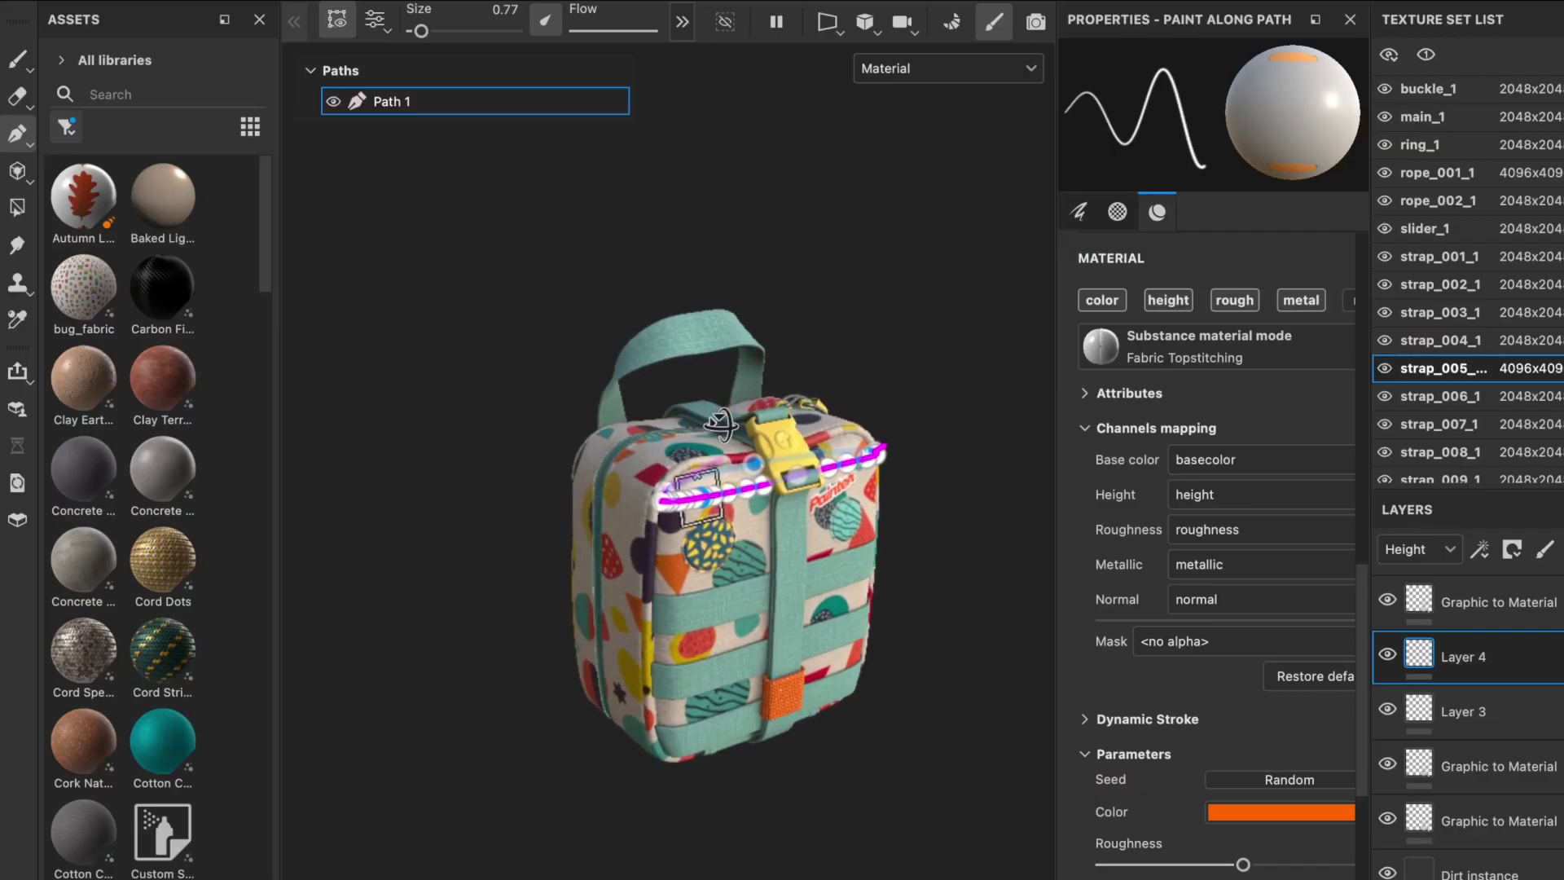
# Orbit the bag toward the buckle to frame the pocket-edge stitching path
pyautogui.moveTo(721, 424)
pyautogui.keyDown('alt'); pyautogui.mouseDown()
pyautogui.moveTo(687, 401)
pyautogui.moveTo(759, 471)
pyautogui.moveTo(835, 404)
pyautogui.mouseUp(); pyautogui.keyUp('alt')
pyautogui.scroll(5, 758, 472)
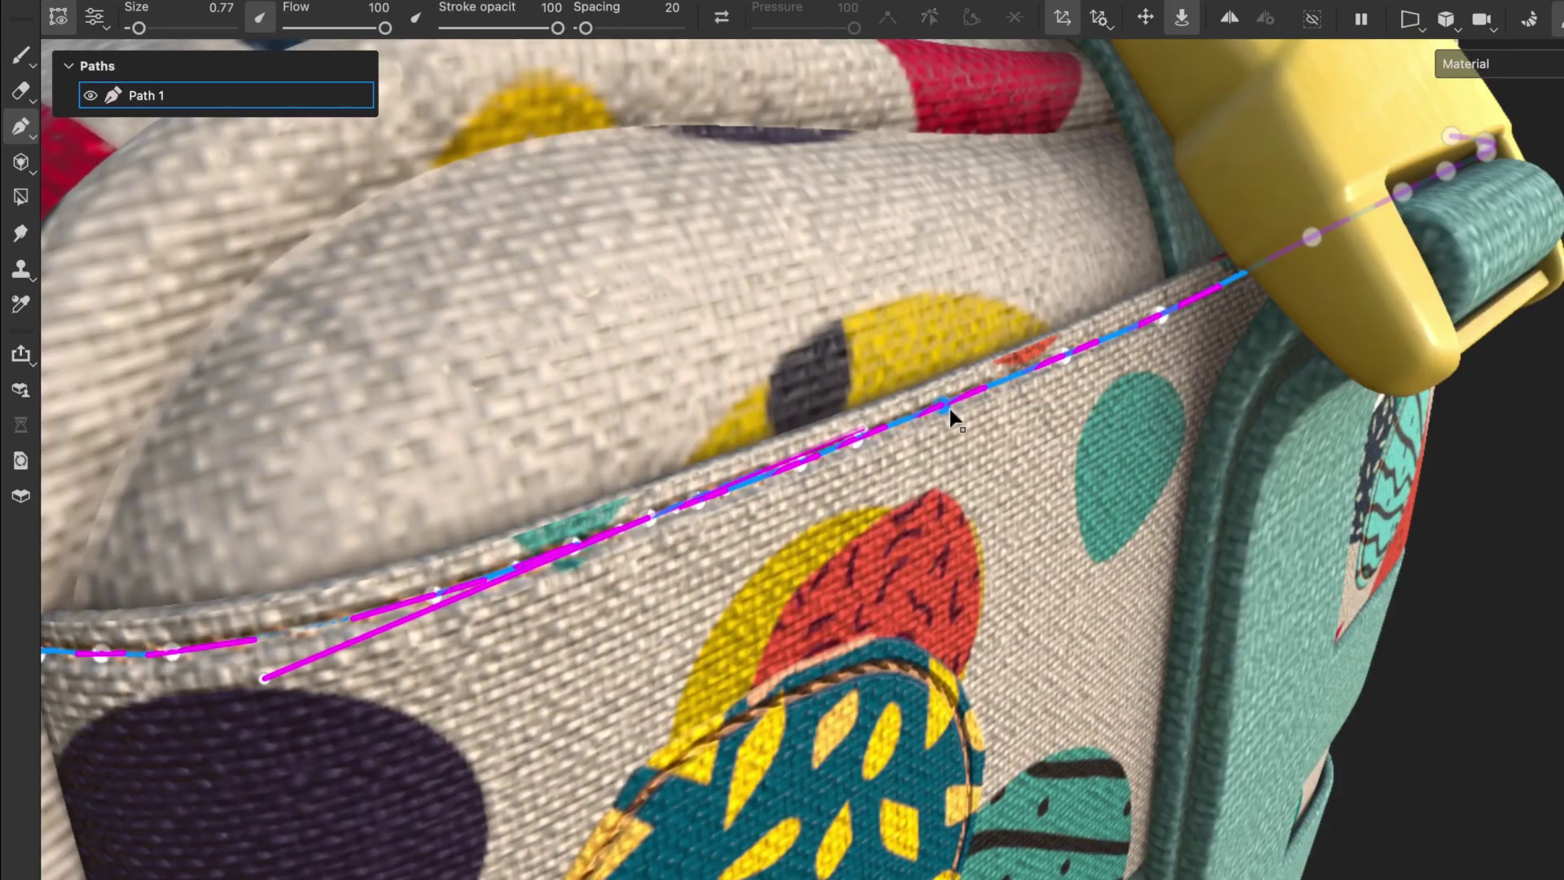
# Pull a tangent from a pocket-edge path point and break it into a sharp corner
pyautogui.click(947, 404)
pyautogui.scroll(2, 947, 415)
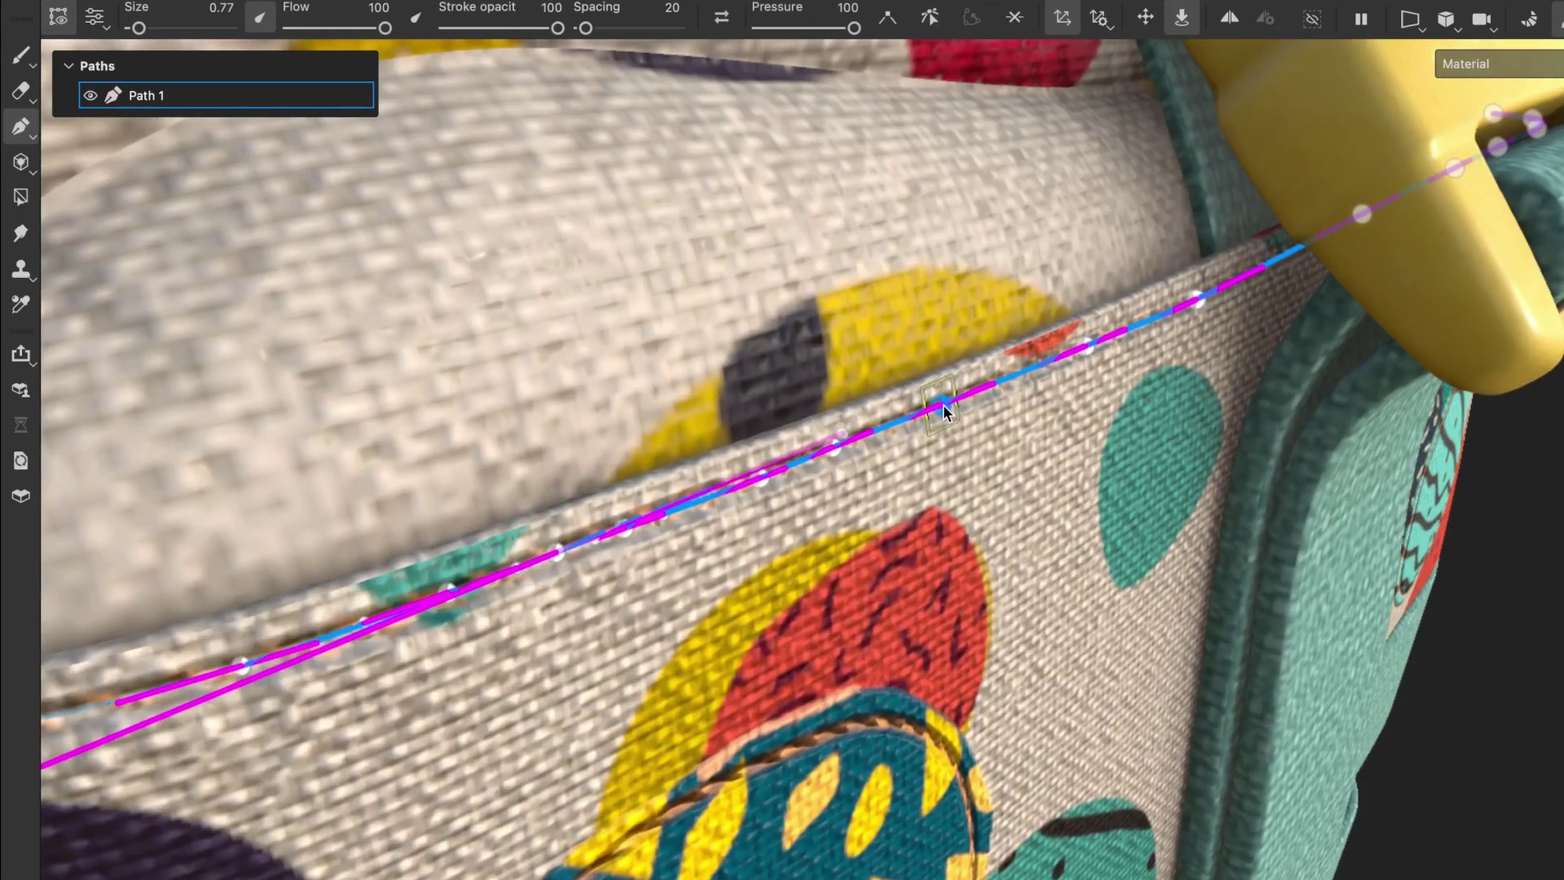
pyautogui.scroll(2, 941, 403)
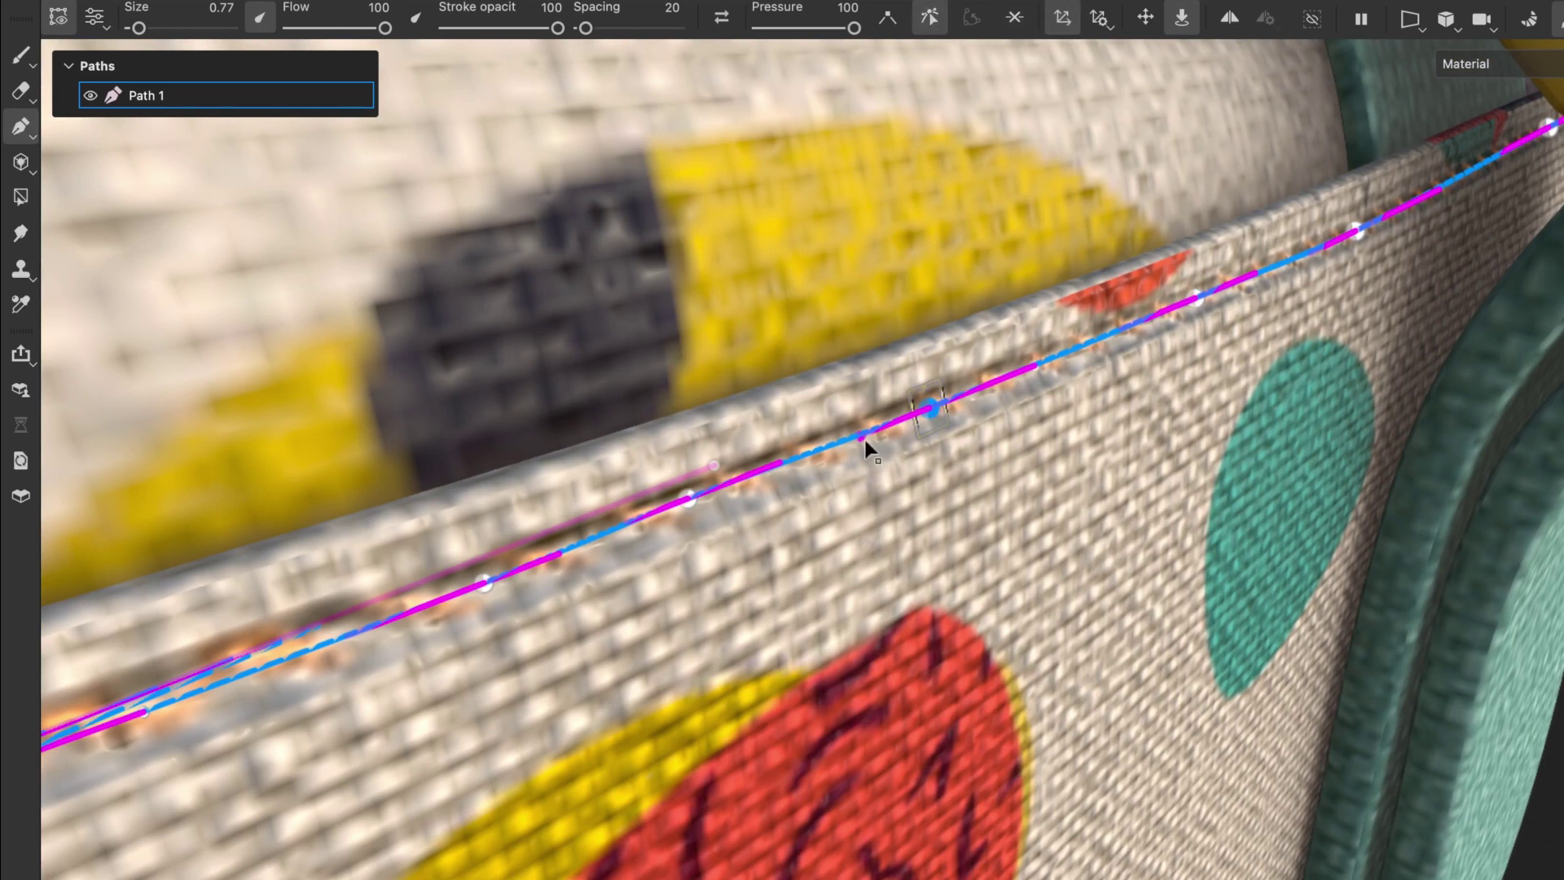
pyautogui.moveTo(863, 436)
pyautogui.mouseDown()
pyautogui.moveTo(877, 389)
pyautogui.moveTo(780, 326)
pyautogui.moveTo(859, 383)
pyautogui.moveTo(812, 350)
pyautogui.moveTo(869, 559)
pyautogui.mouseUp()
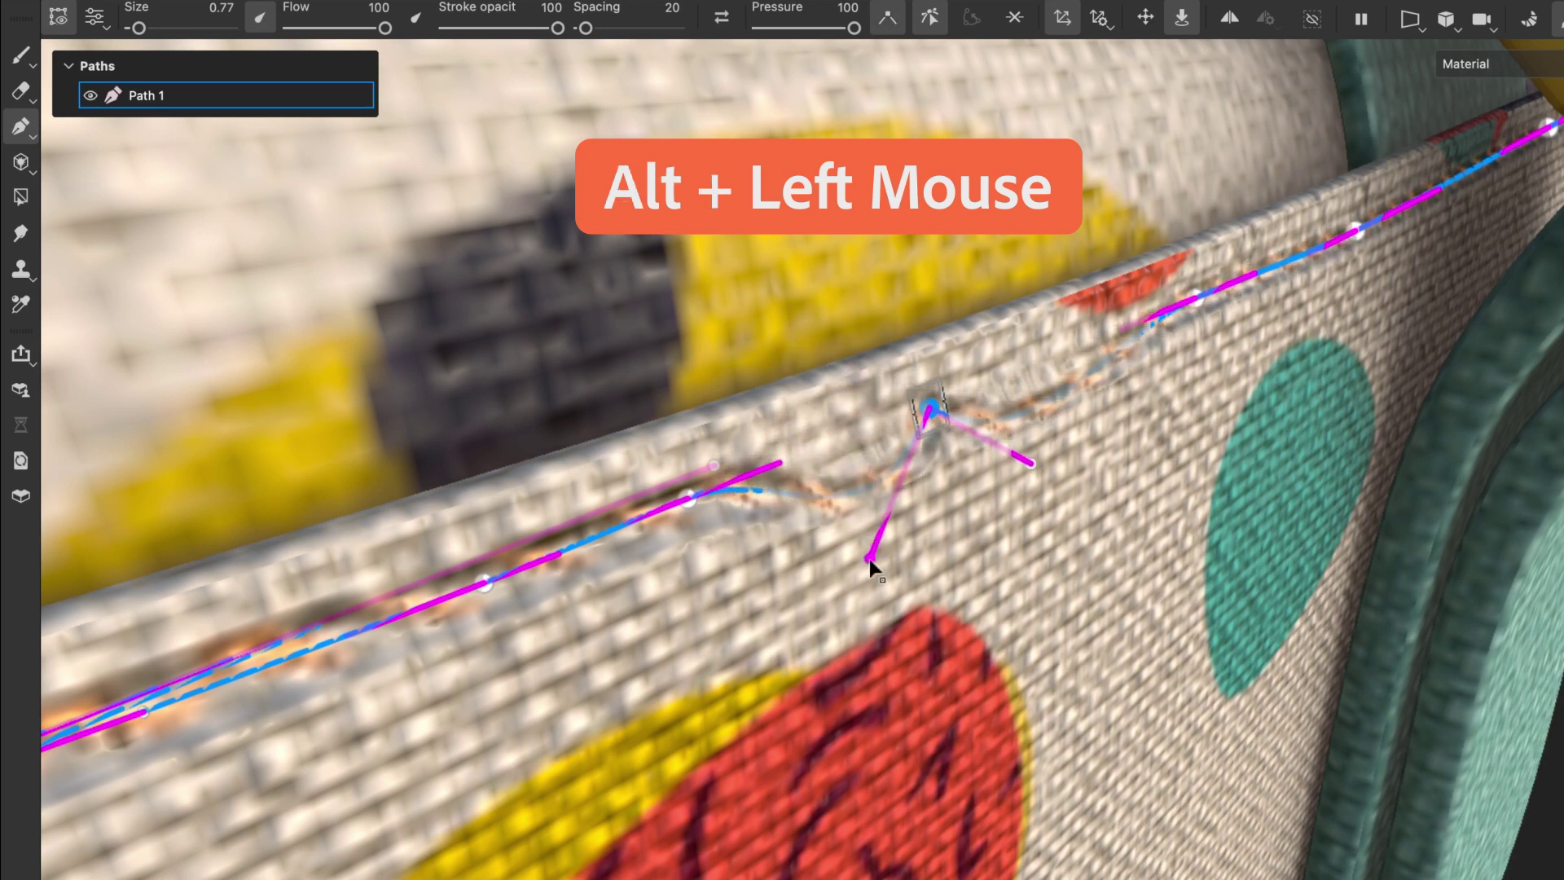
pyautogui.keyDown('alt'); pyautogui.moveTo(1018, 464); pyautogui.dragTo(1024, 489); pyautogui.keyUp('alt')
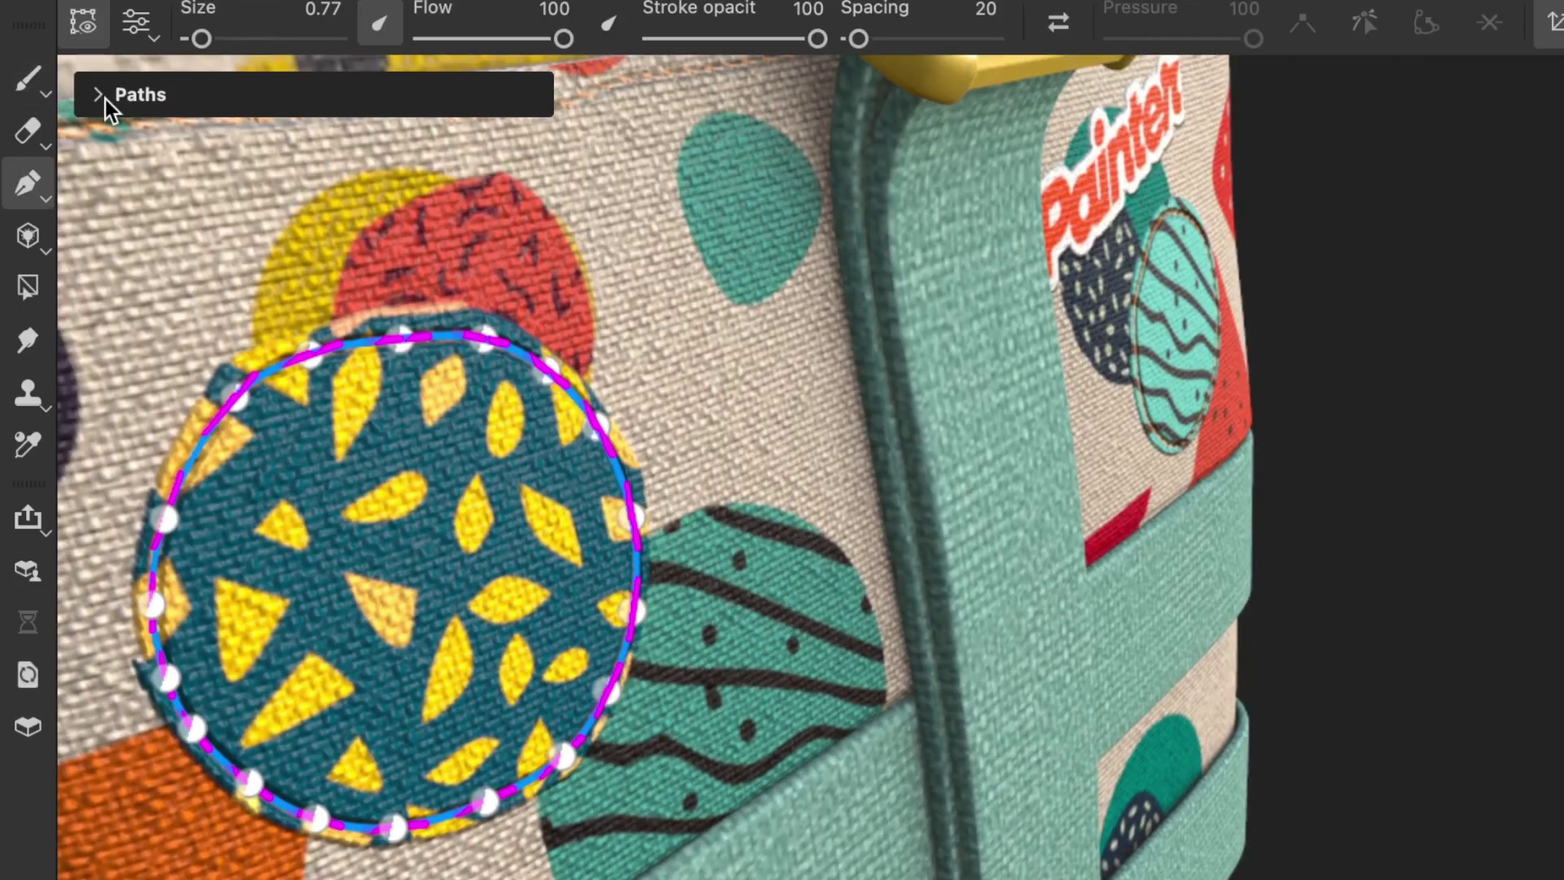
# Expand the paths list and toggle the visibility of Path 1 and Path 2
pyautogui.click(98, 98)
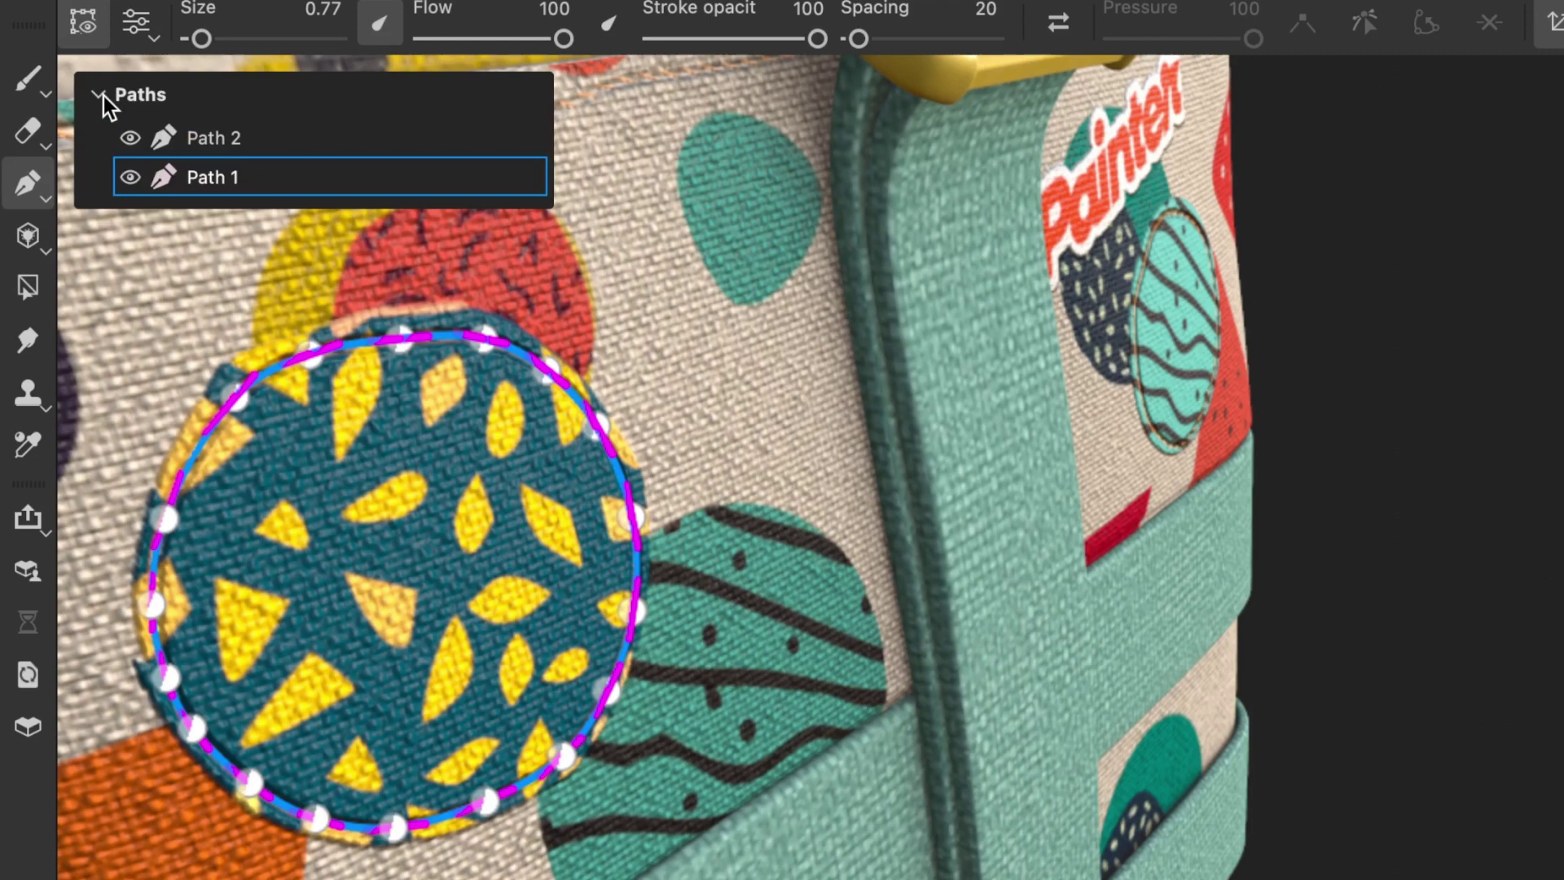
pyautogui.click(130, 176)
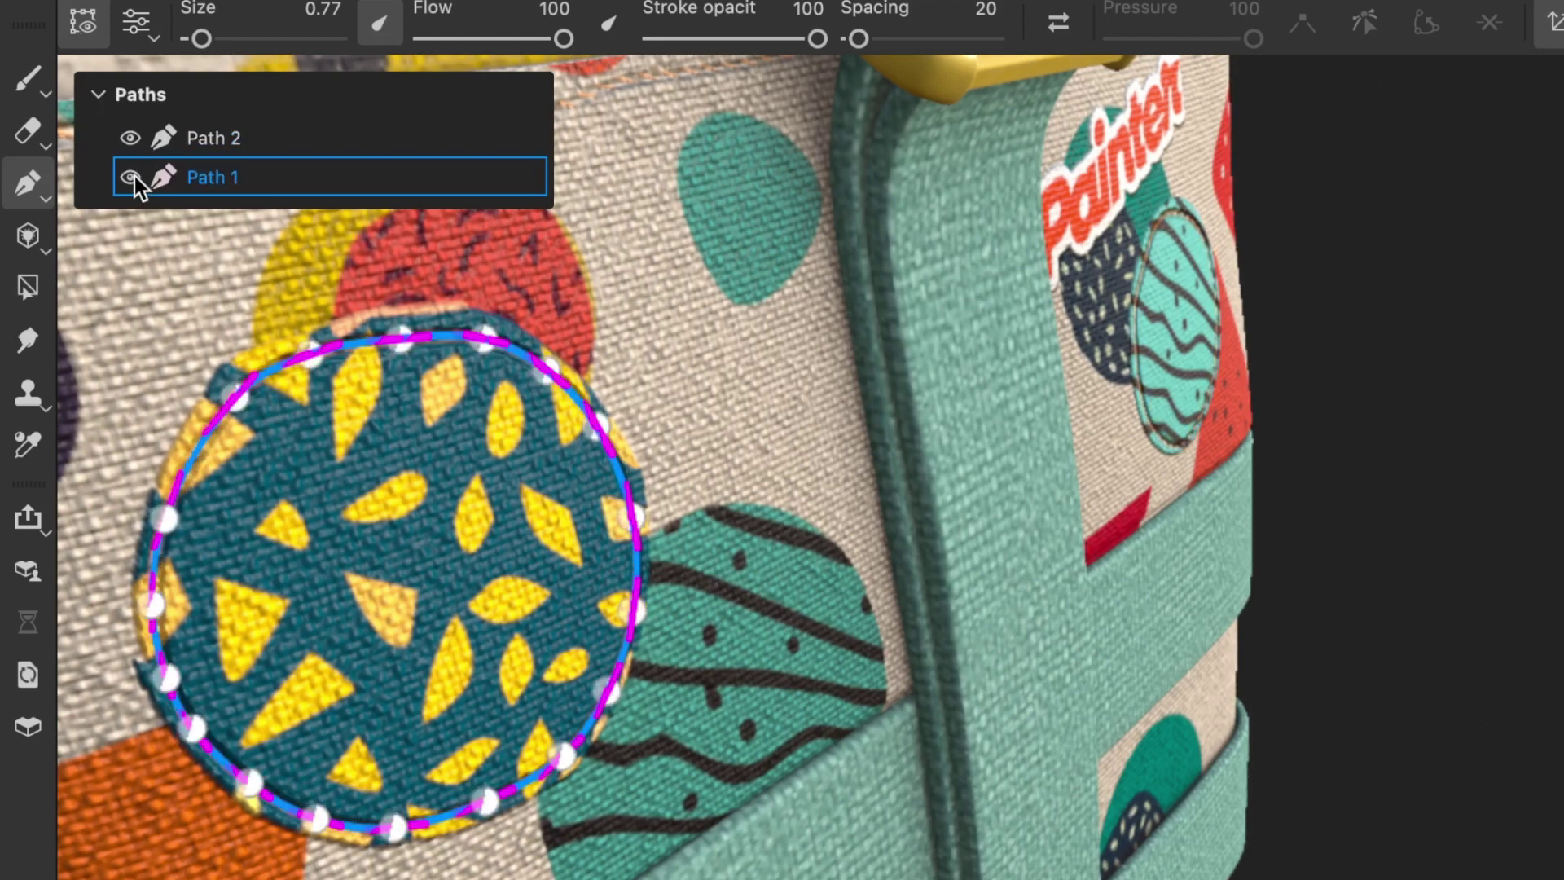
pyautogui.click(133, 141)
pyautogui.click(129, 138)
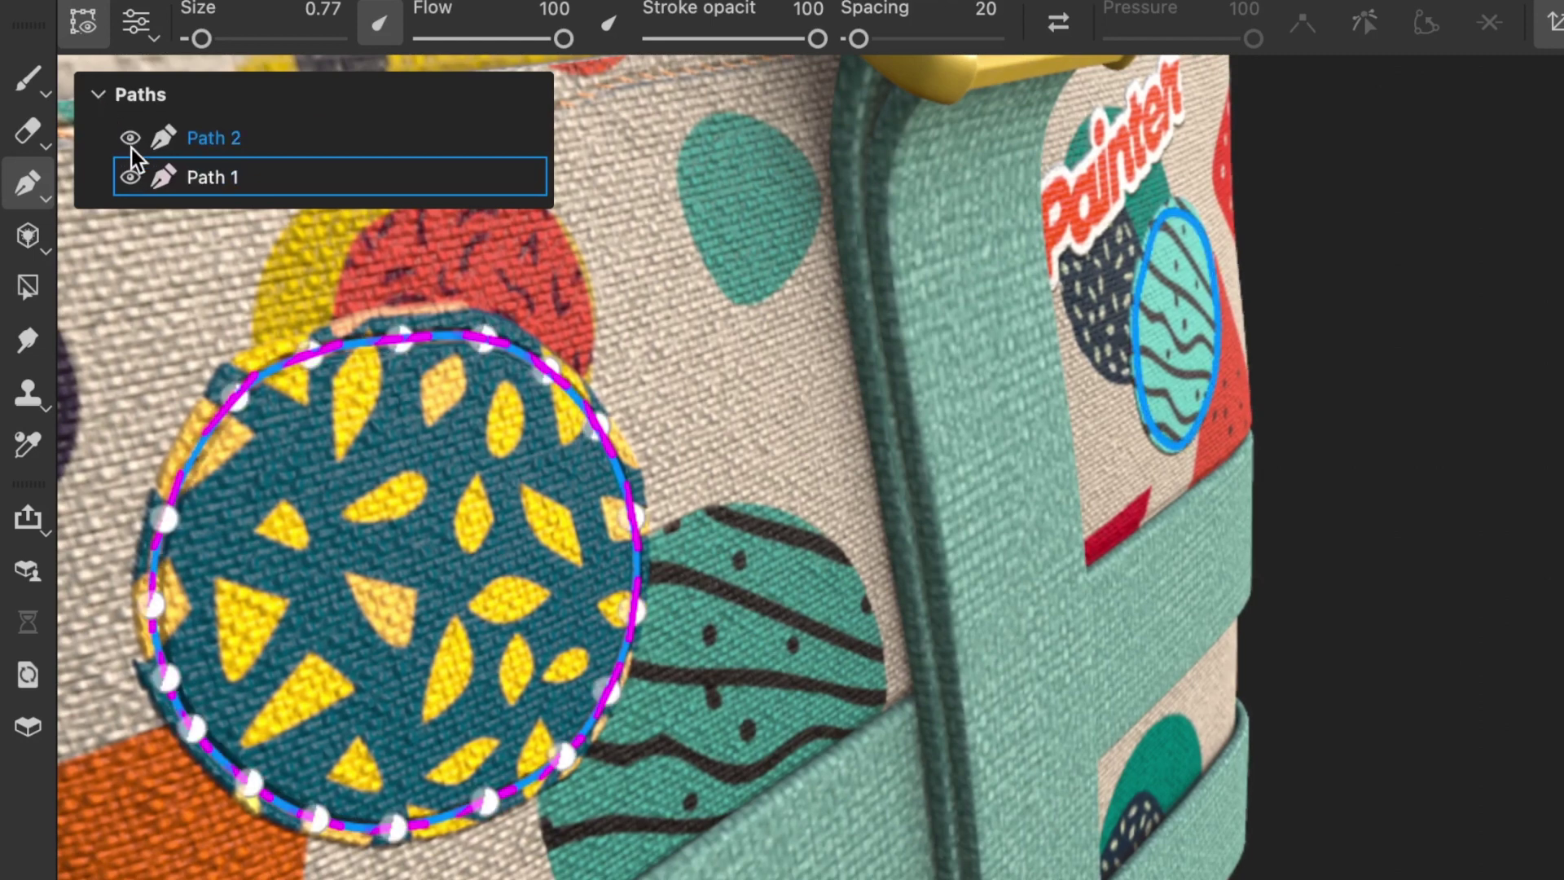
pyautogui.click(130, 177)
pyautogui.click(227, 140)
# Paste the circle's vertices into Path 2, move it over the striped patch, and adjust a point
pyautogui.rightClick(230, 138)
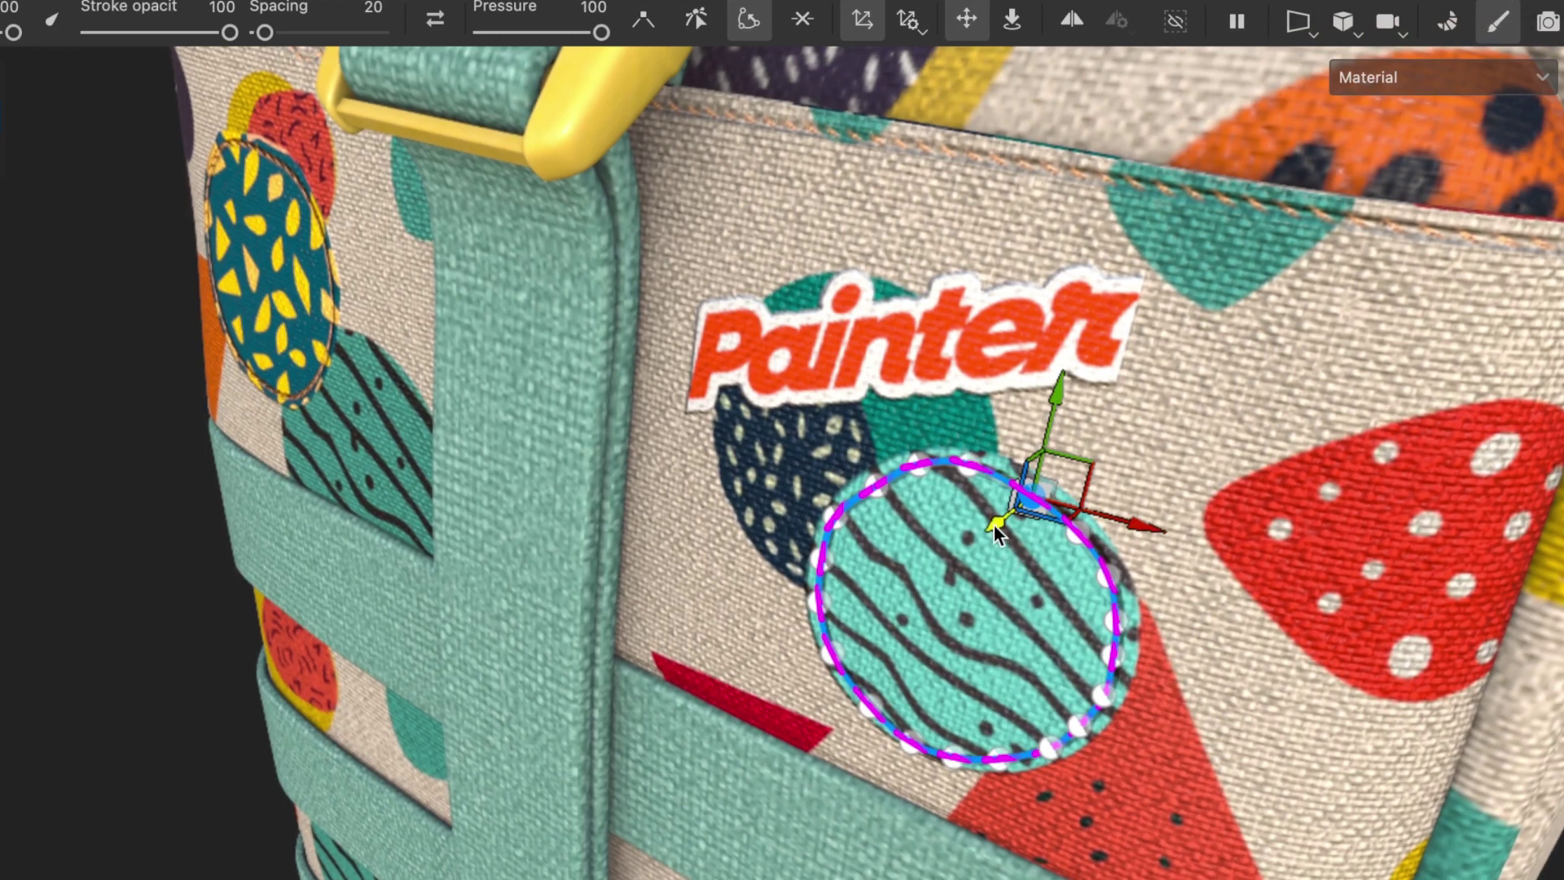
pyautogui.moveTo(994, 524); pyautogui.dragTo(979, 521)
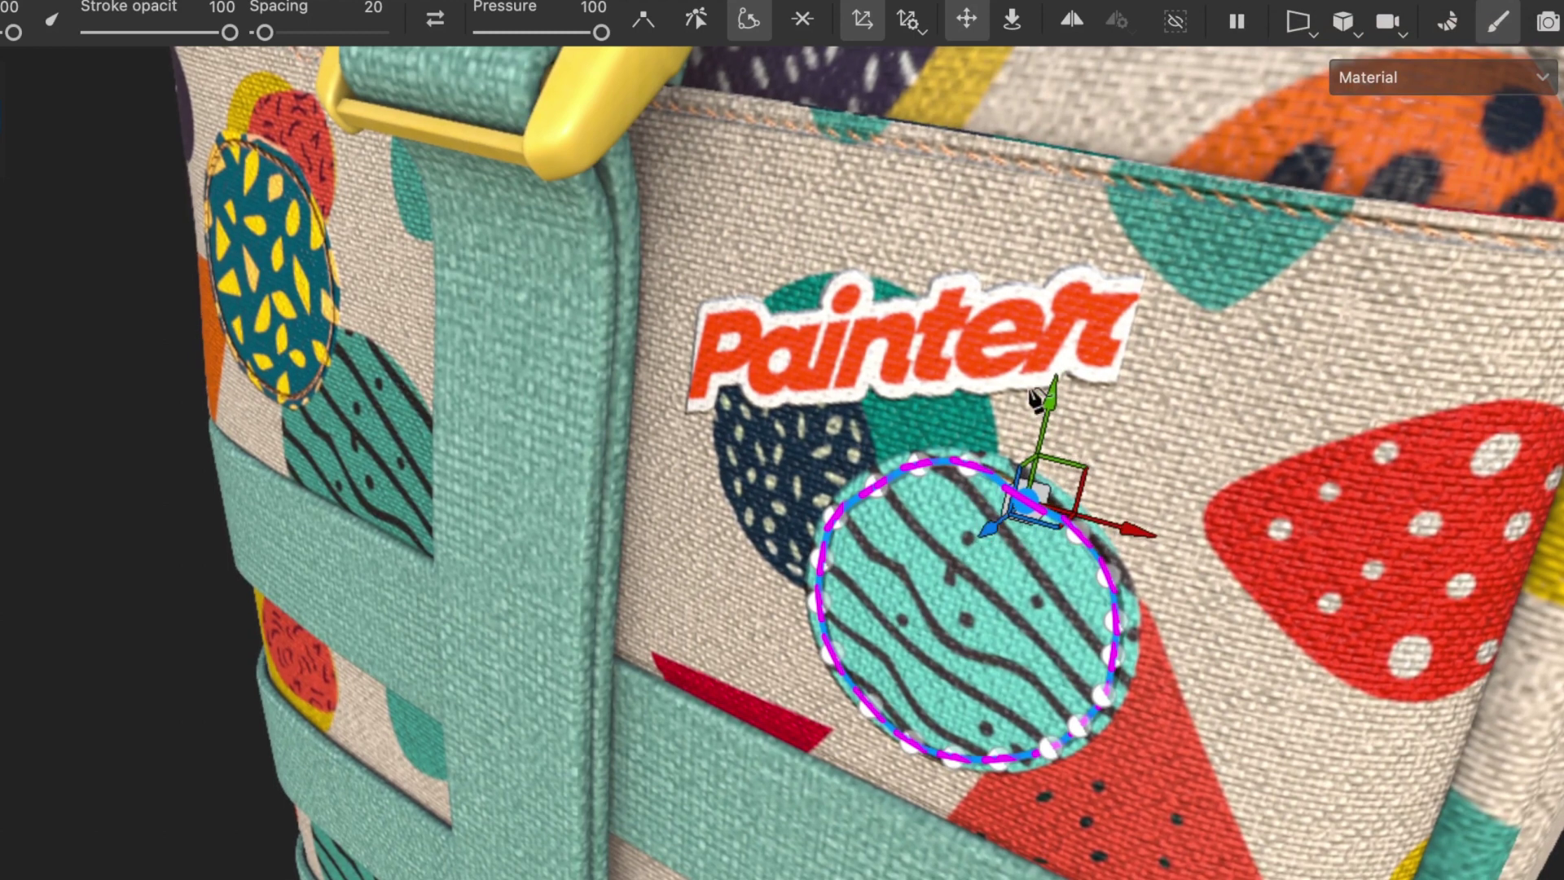
pyautogui.moveTo(980, 523); pyautogui.dragTo(1015, 397)
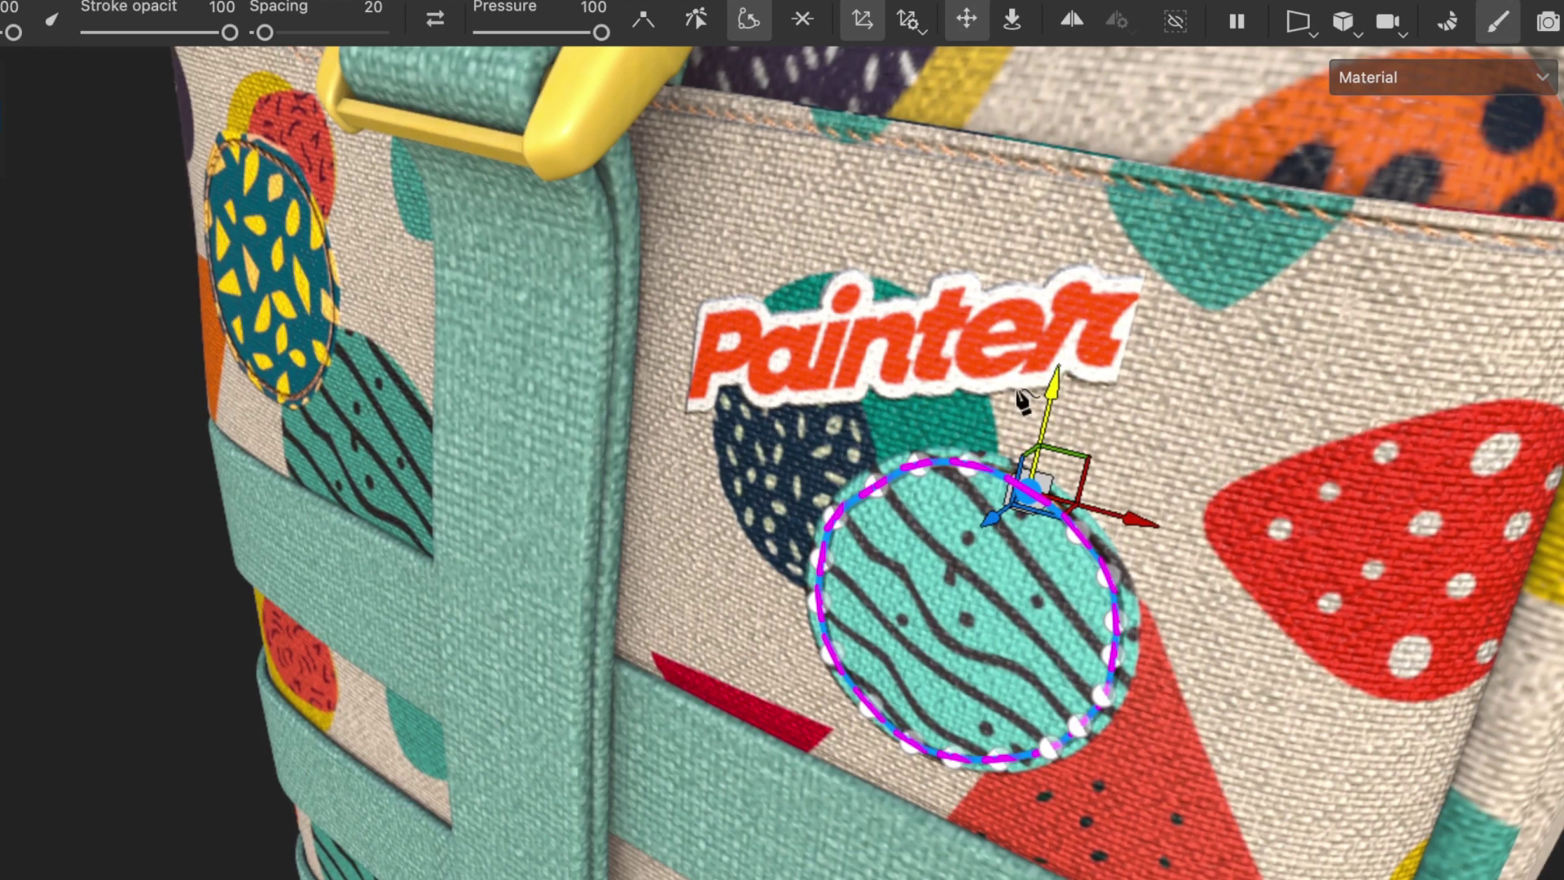
pyautogui.click(1009, 21)
pyautogui.moveTo(1010, 501); pyautogui.dragTo(1029, 495)
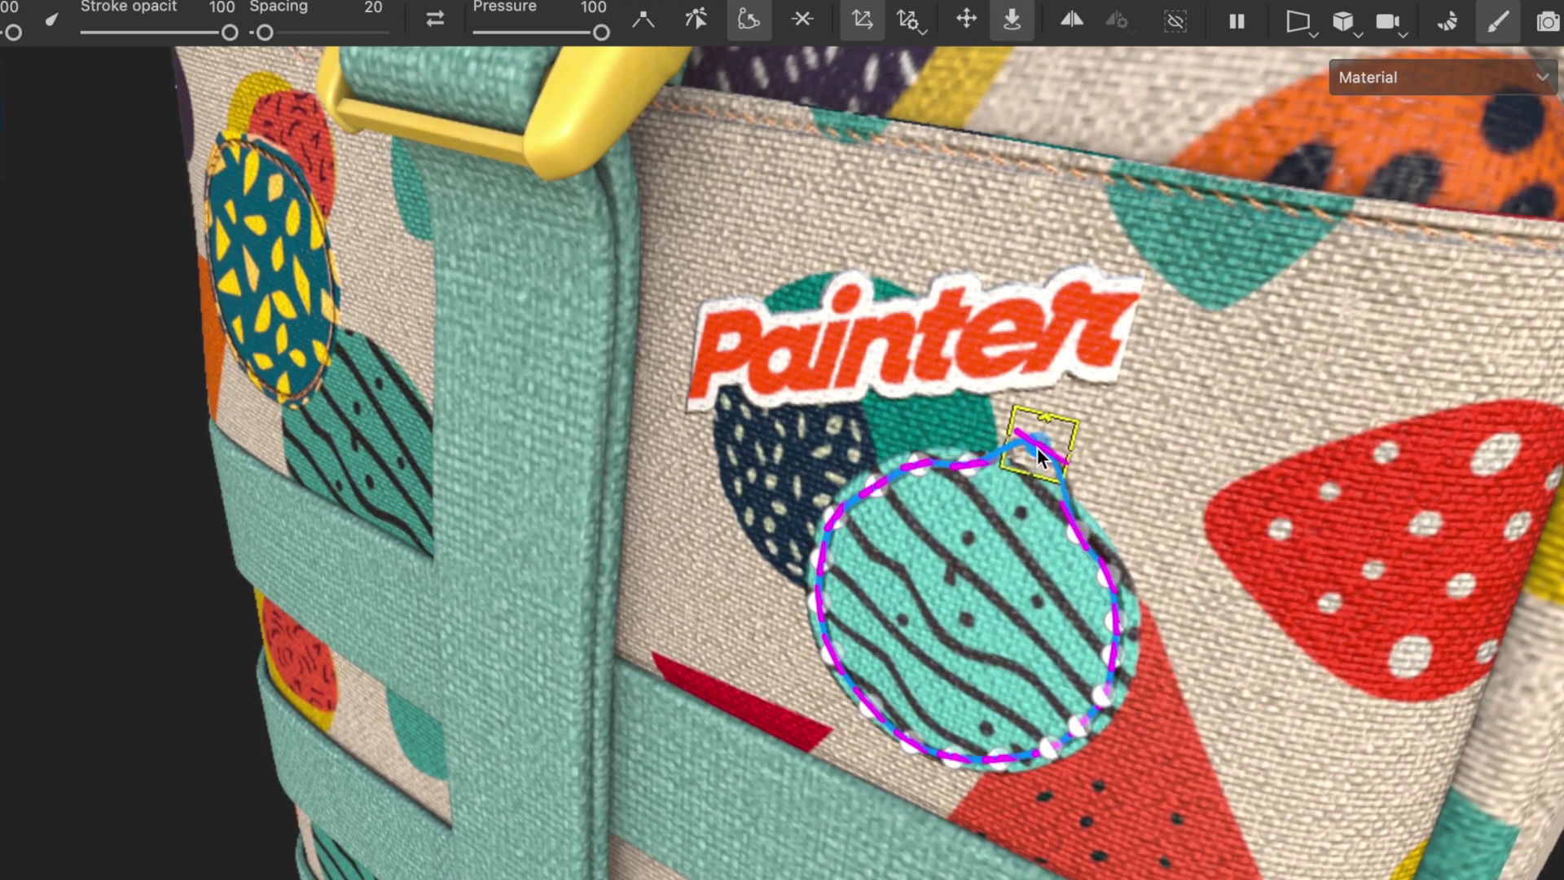